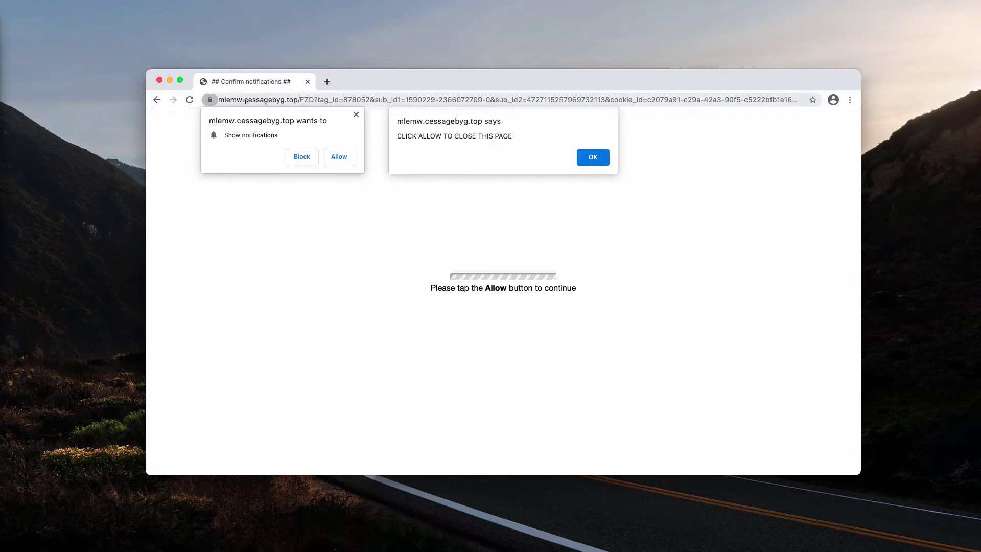
Step: Dismiss the page's alert and allow mlemw.cessagebyg.top to show notifications
drag(244, 99, 291, 99)
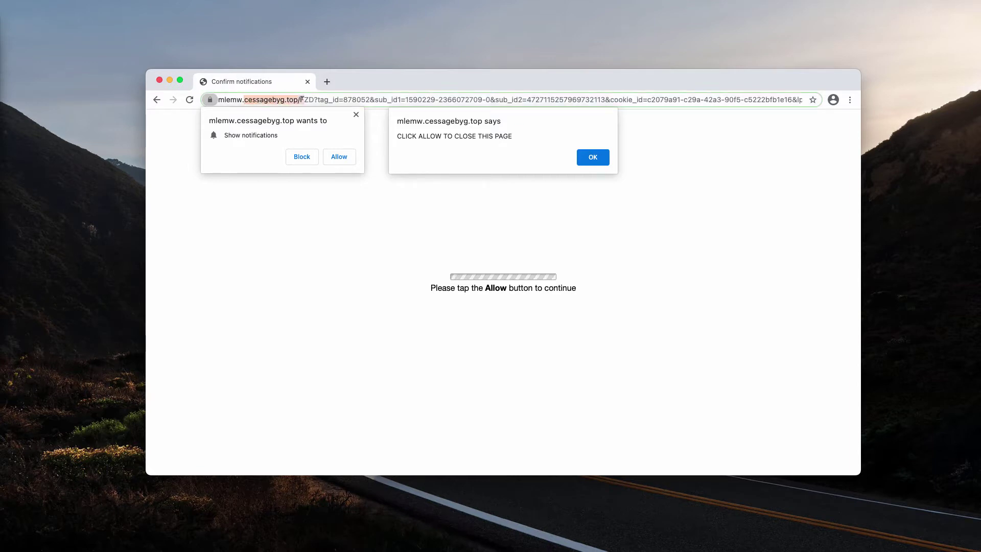
click(377, 99)
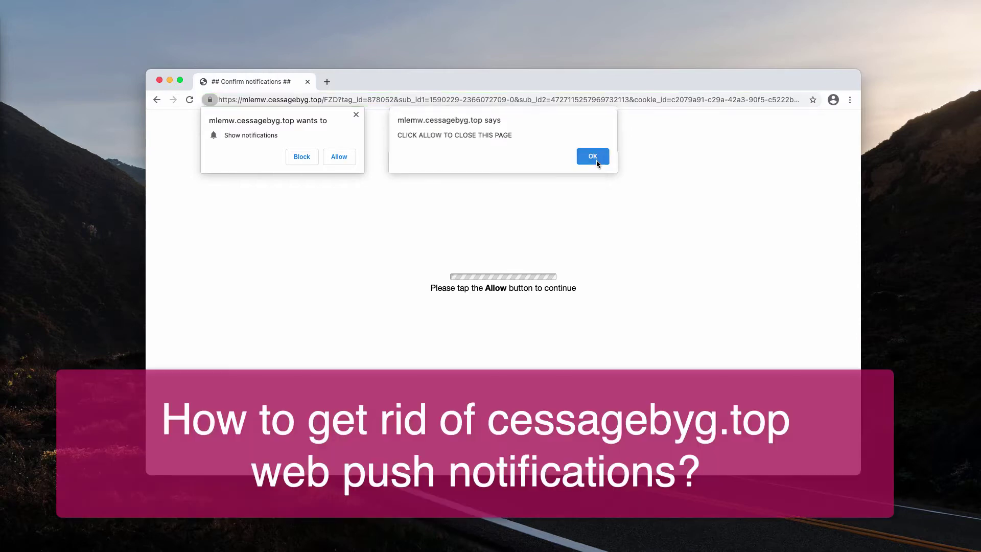
click(596, 161)
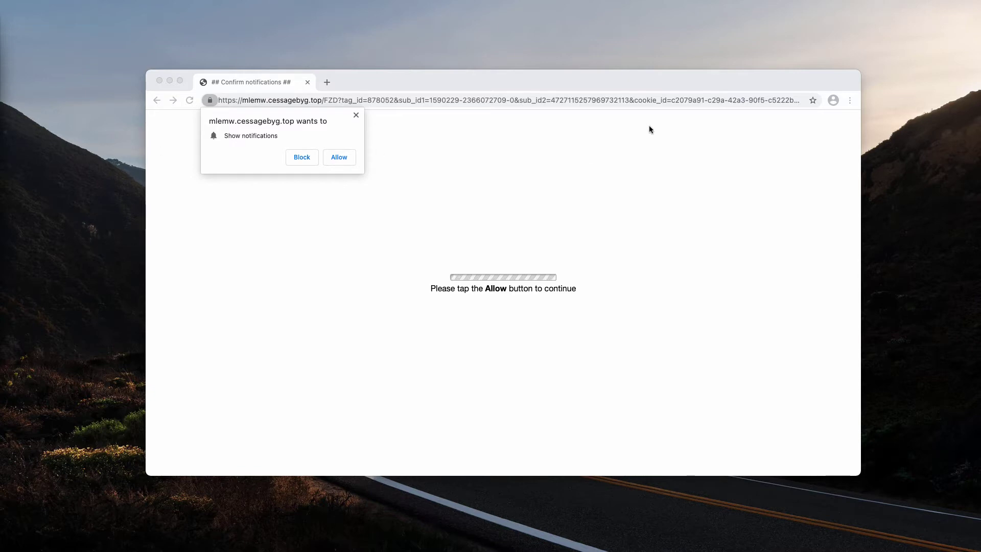
click(563, 82)
click(339, 159)
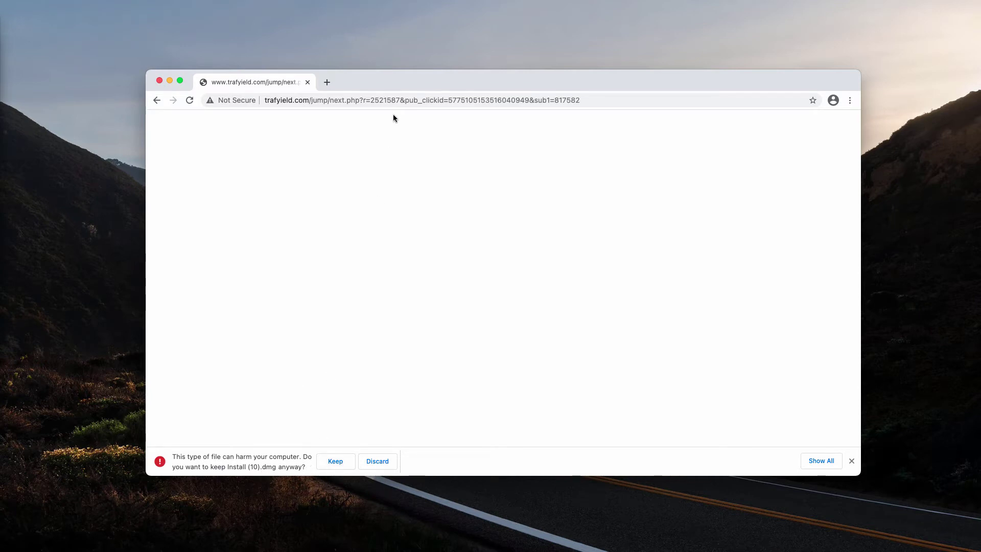
Step: Open a new blank tab and close the trafyield.com tab
drag(404, 89, 419, 90)
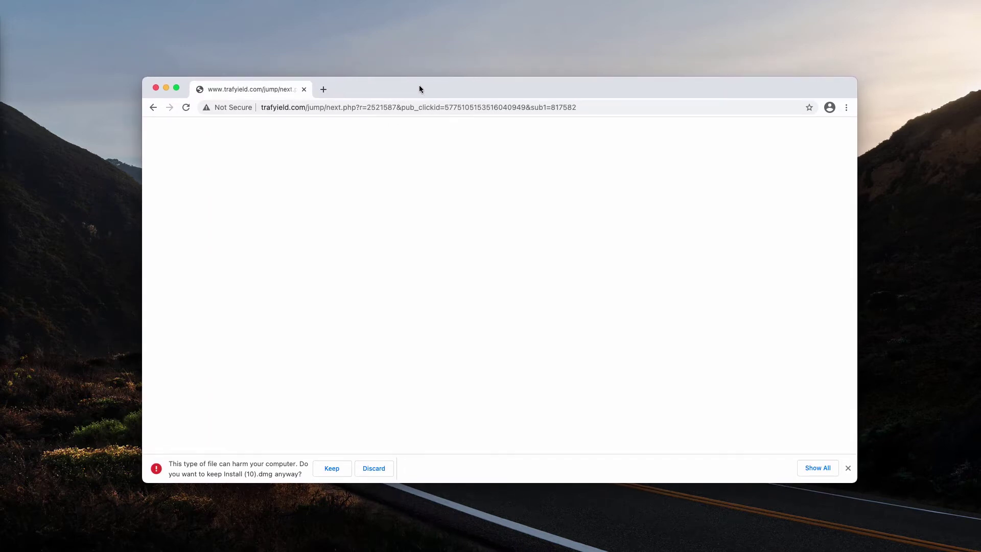
click(323, 89)
click(304, 90)
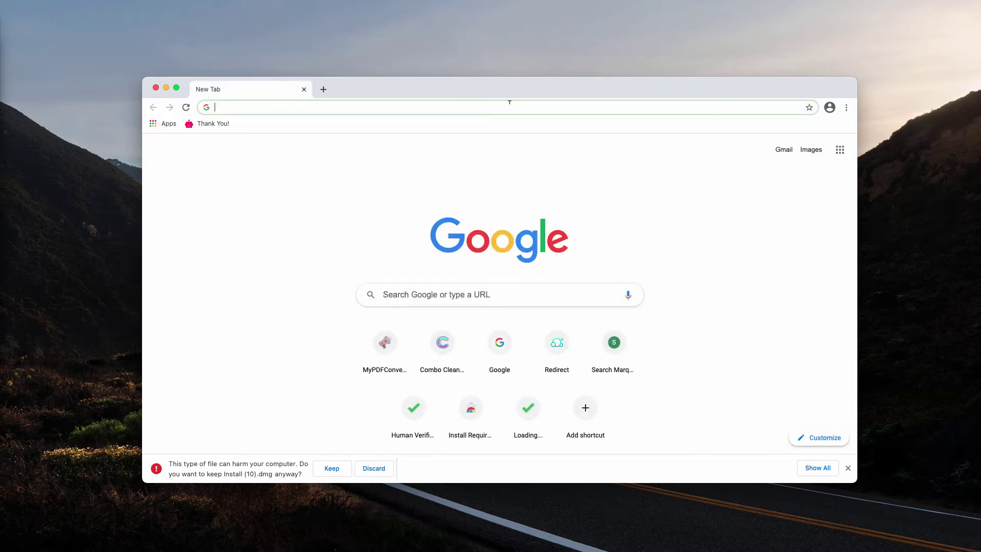
Step: Open the Notifications permissions within the browser's Site Settings
click(846, 107)
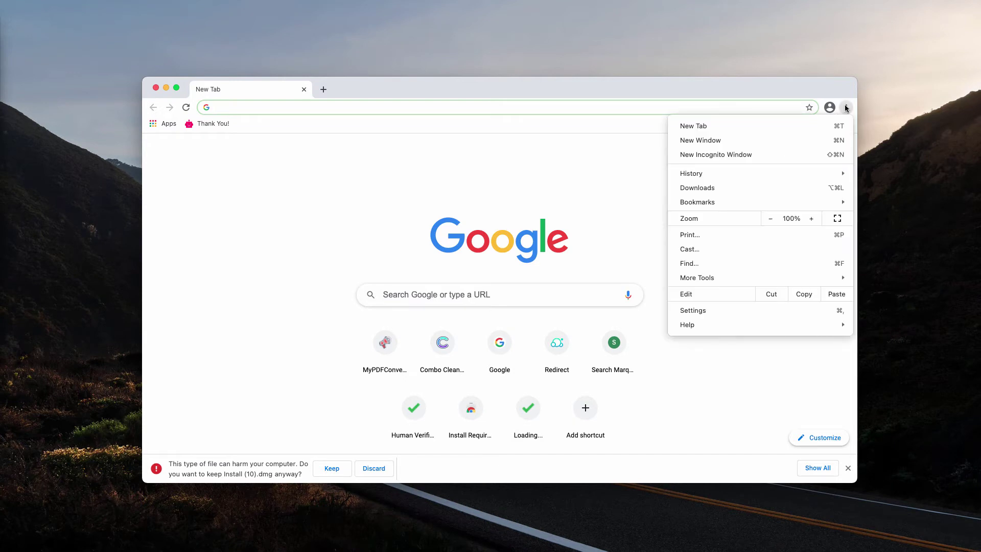
click(720, 313)
scroll(516, 301, down, 3)
scroll(507, 314, down, 3)
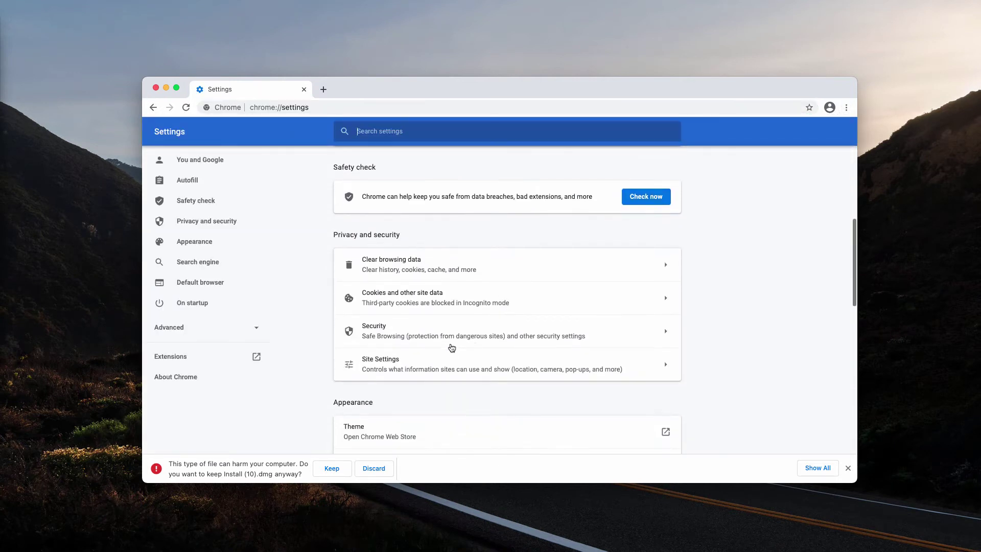
click(431, 362)
scroll(429, 362, down, 5)
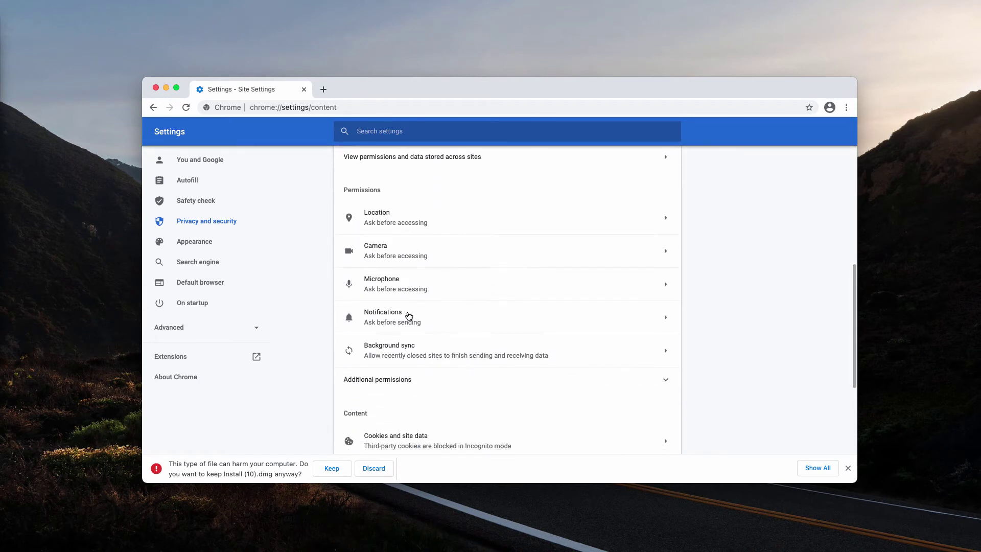
click(405, 317)
scroll(332, 272, down, 3)
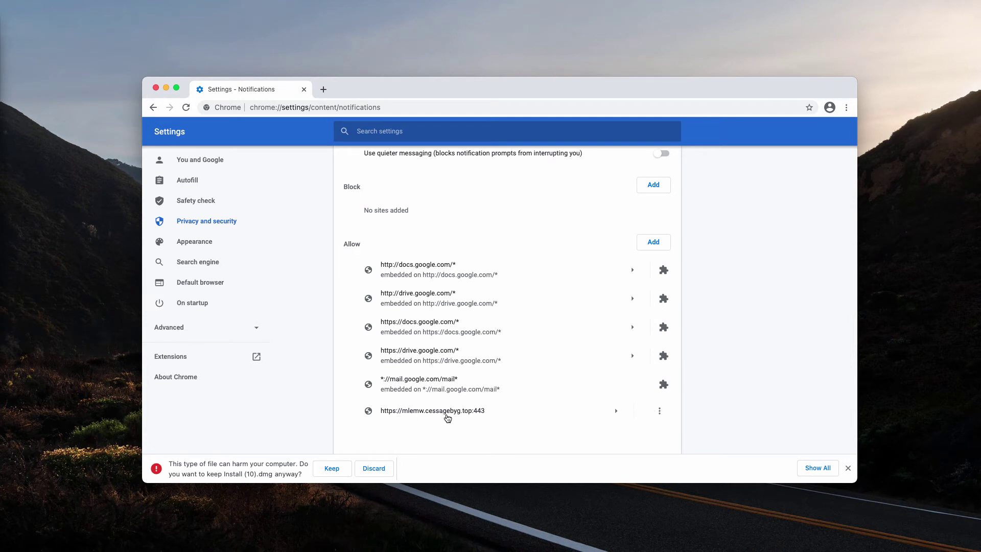
click(659, 411)
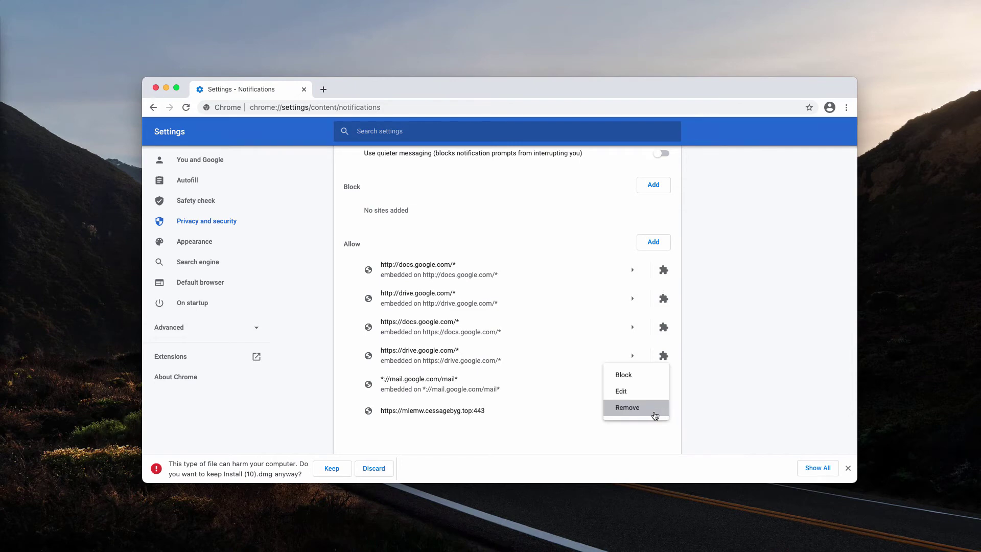
click(644, 410)
Step: Go to the combocleaner.com website in the current tab
click(394, 107)
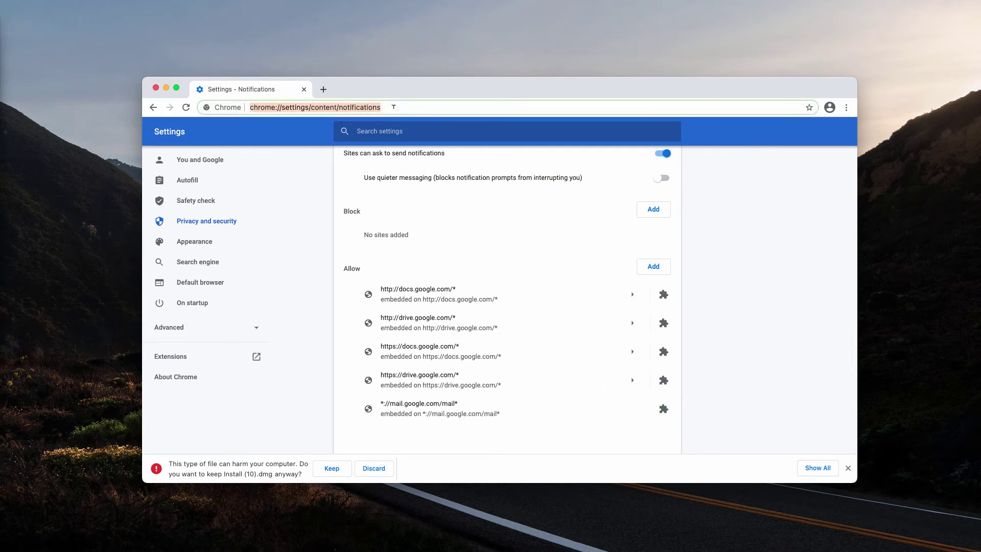
text(combocleaner.com)
click(385, 127)
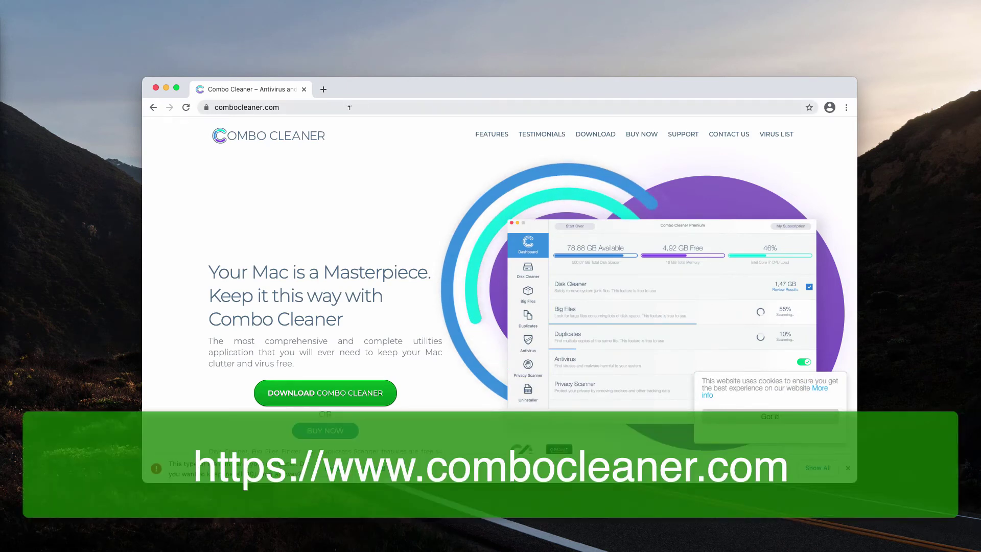
click(349, 107)
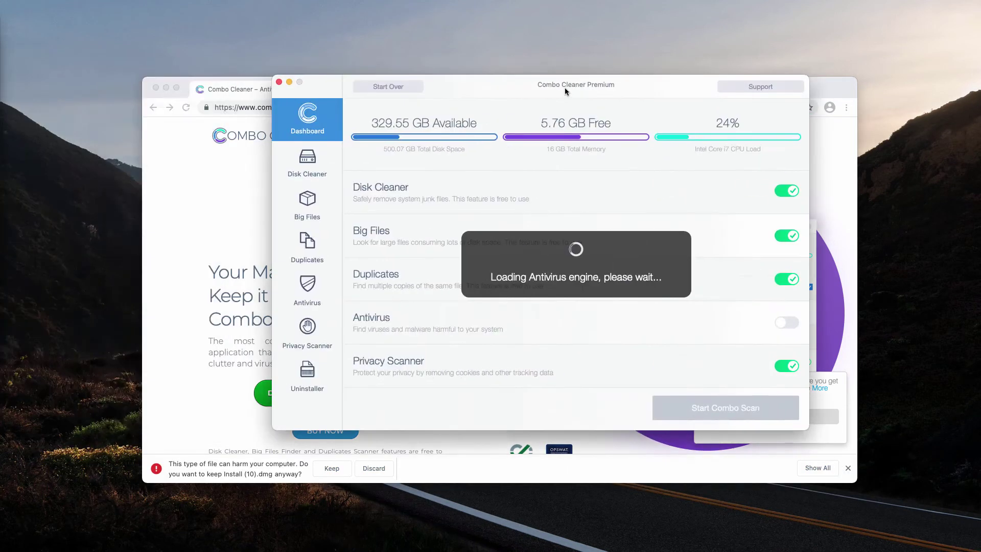
Step: Switch to Combo Cleaner and start a combo scan of the Mac
mouse_move(565, 90)
mouse_down()
mouse_move(557, 104)
mouse_move(576, 95)
mouse_up()
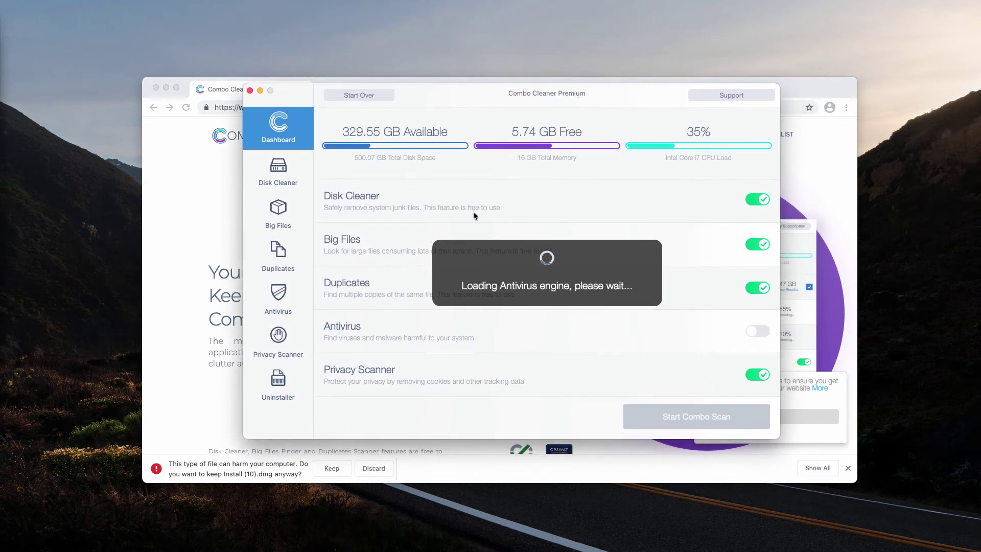
click(678, 419)
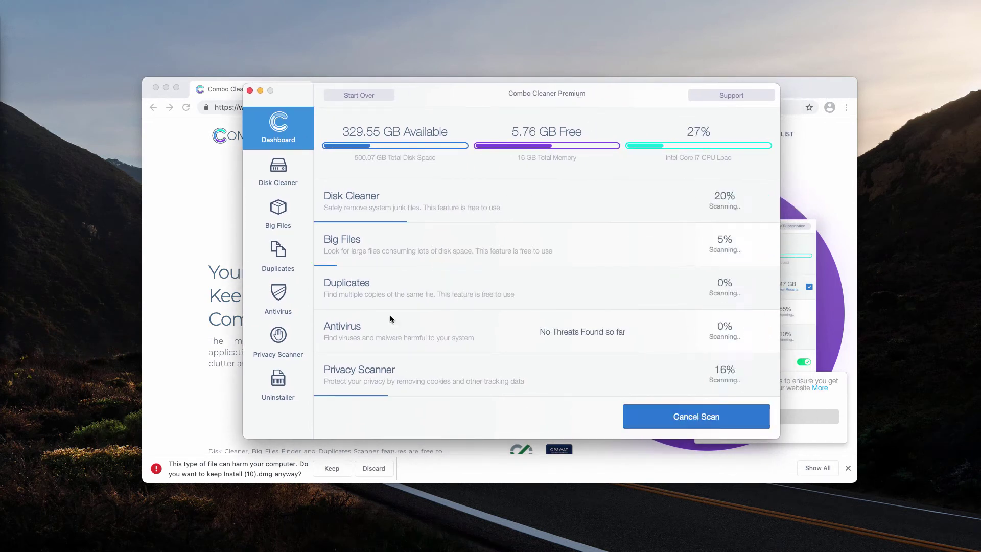
drag(444, 95, 440, 97)
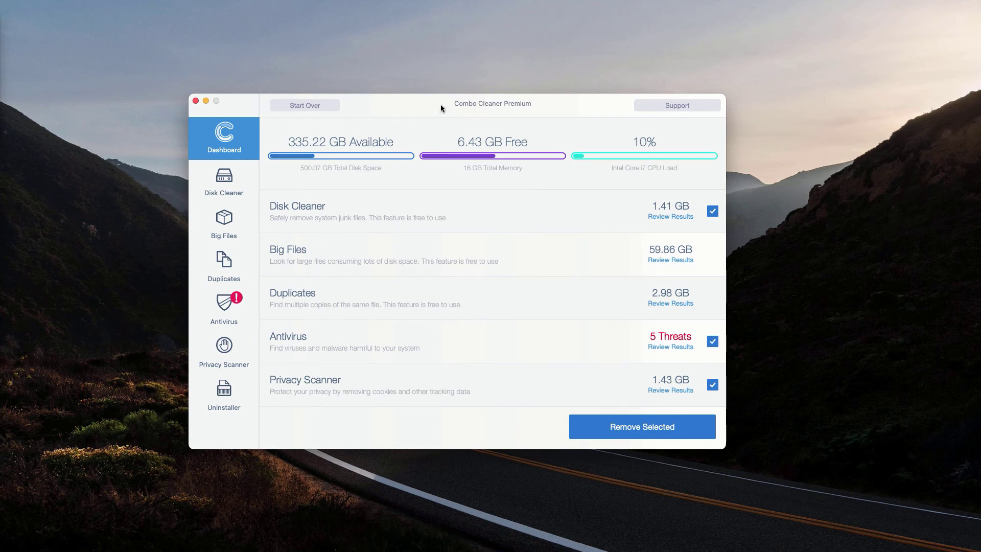
Step: Reveal the infected SampleConsole.app.zip from the antivirus results in Finder, move it to the Trash and close the Downloads window
click(670, 348)
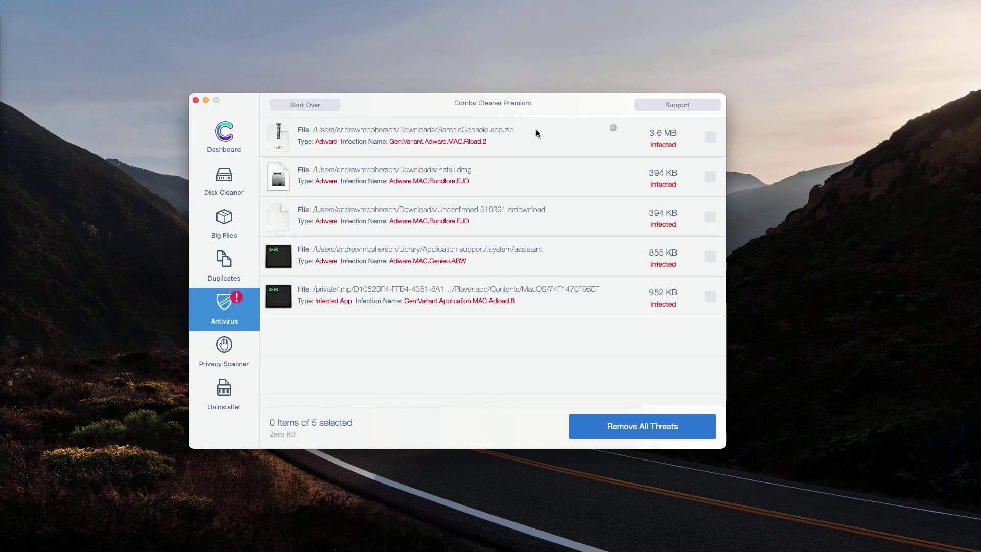
click(612, 127)
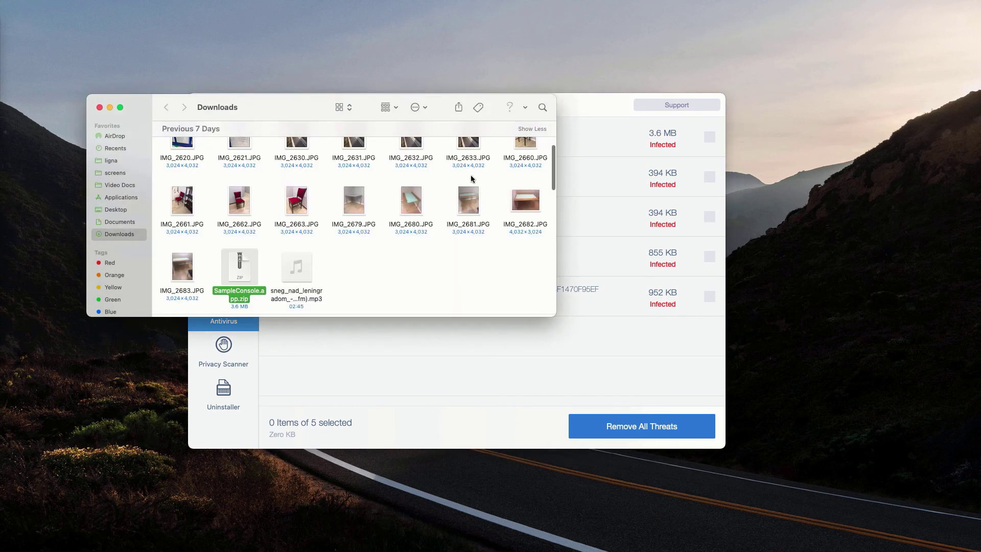
right_click(244, 271)
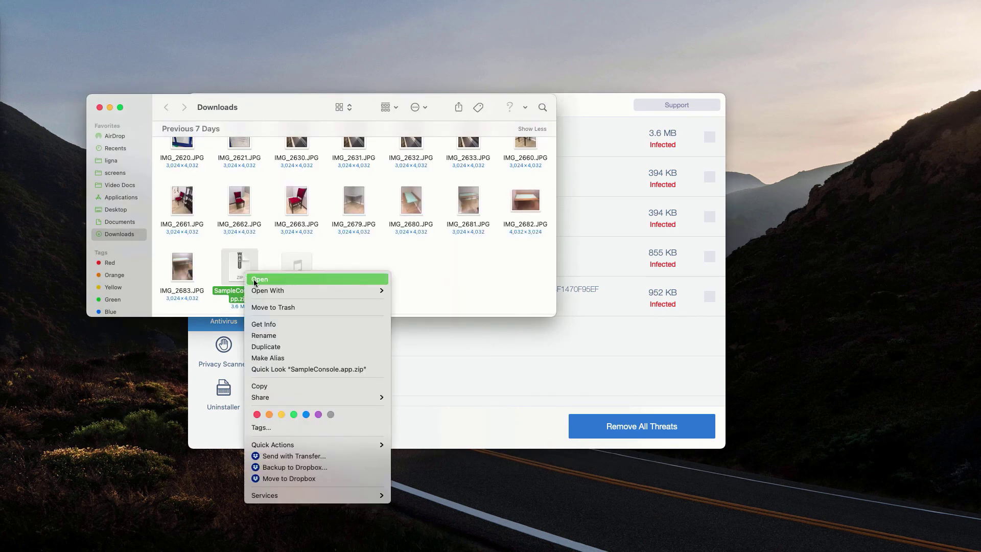
click(280, 306)
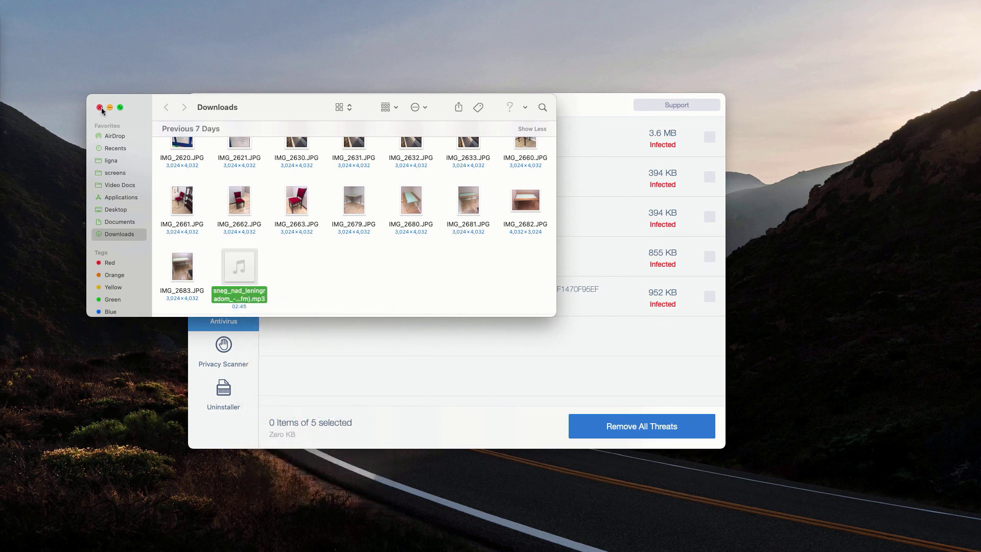
click(99, 106)
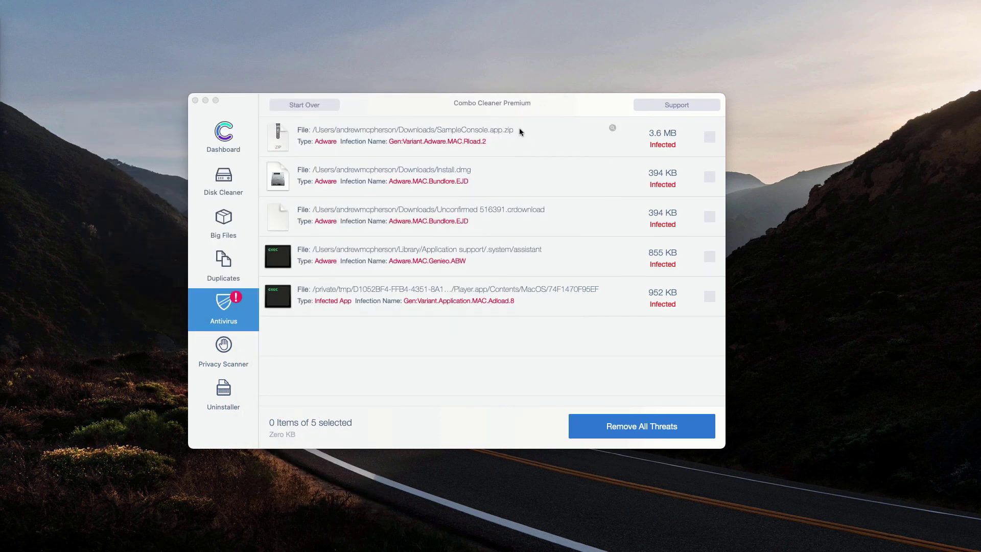
click(558, 107)
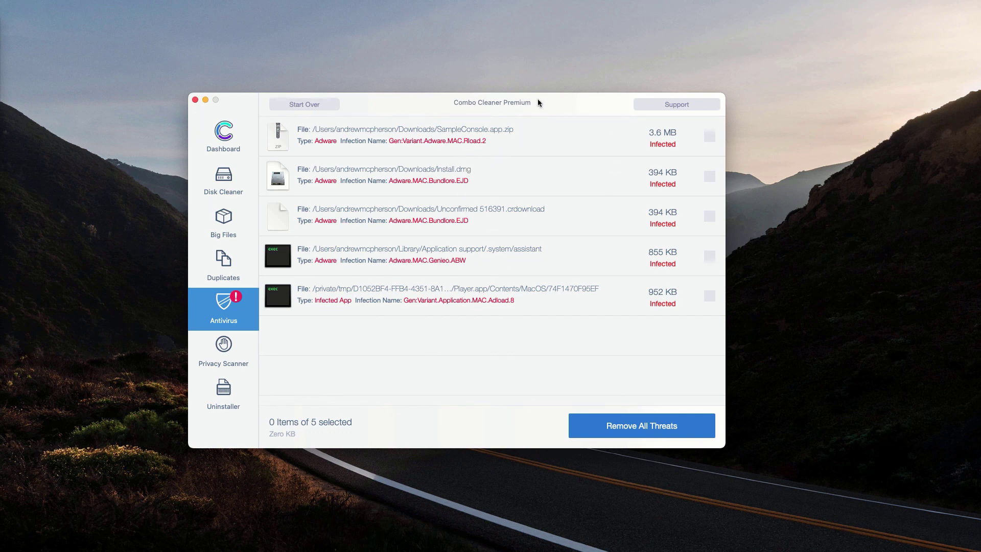
drag(542, 104, 549, 104)
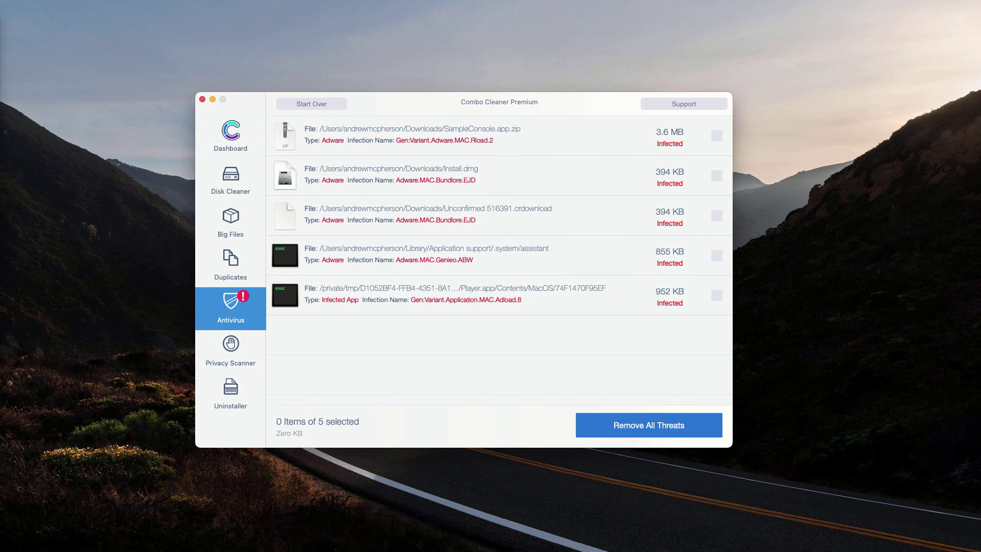